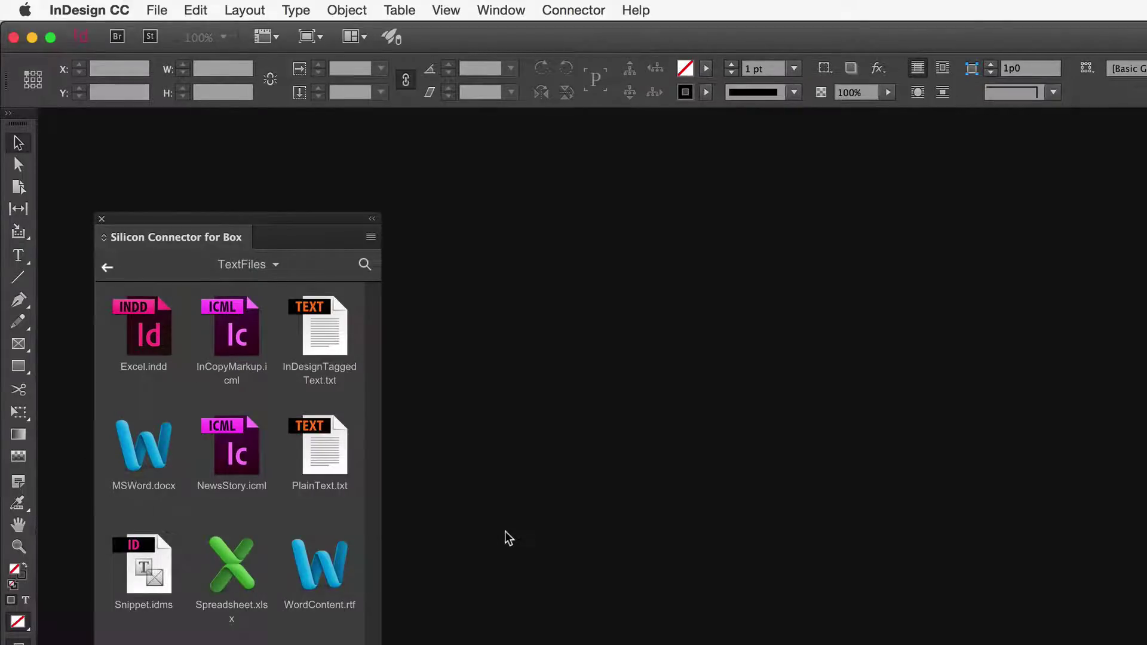
Step: Enable 'Create Links When Placing Text and Spreadsheet Files' in the File Handling preferences
left_click(110, 8)
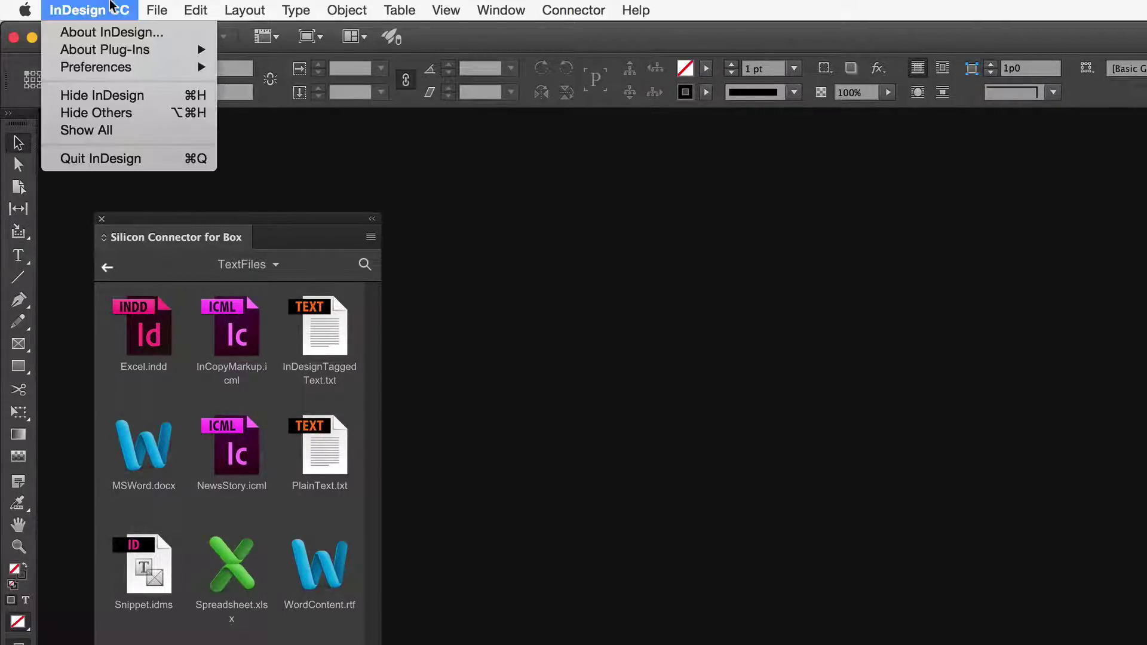
mouse_move(108, 64)
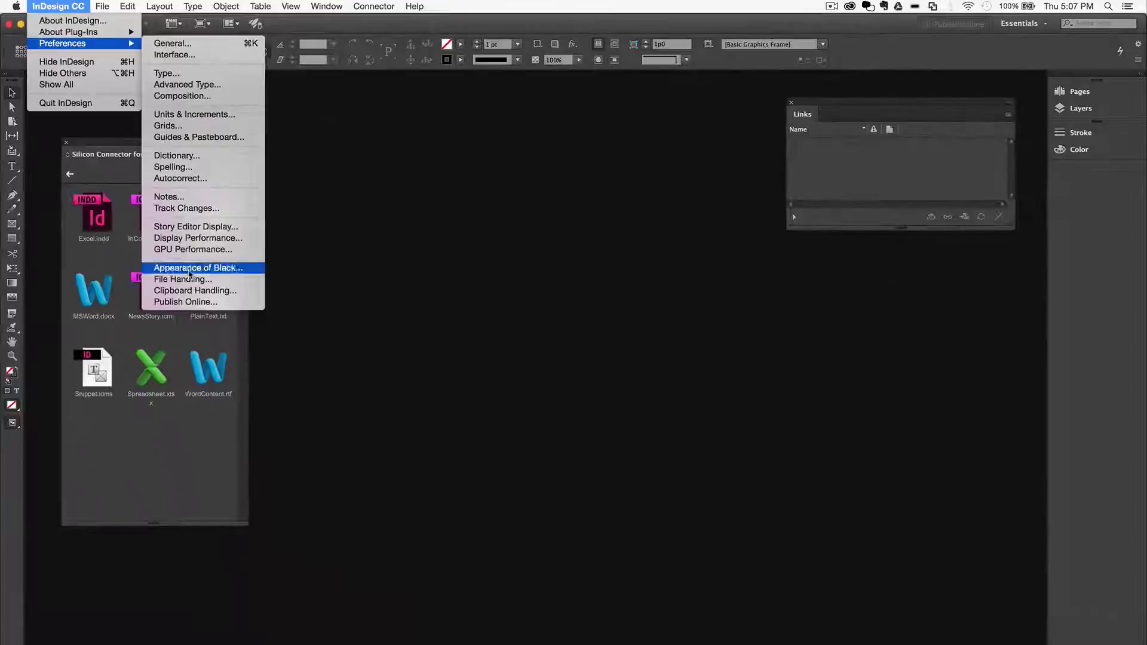
left_click(189, 279)
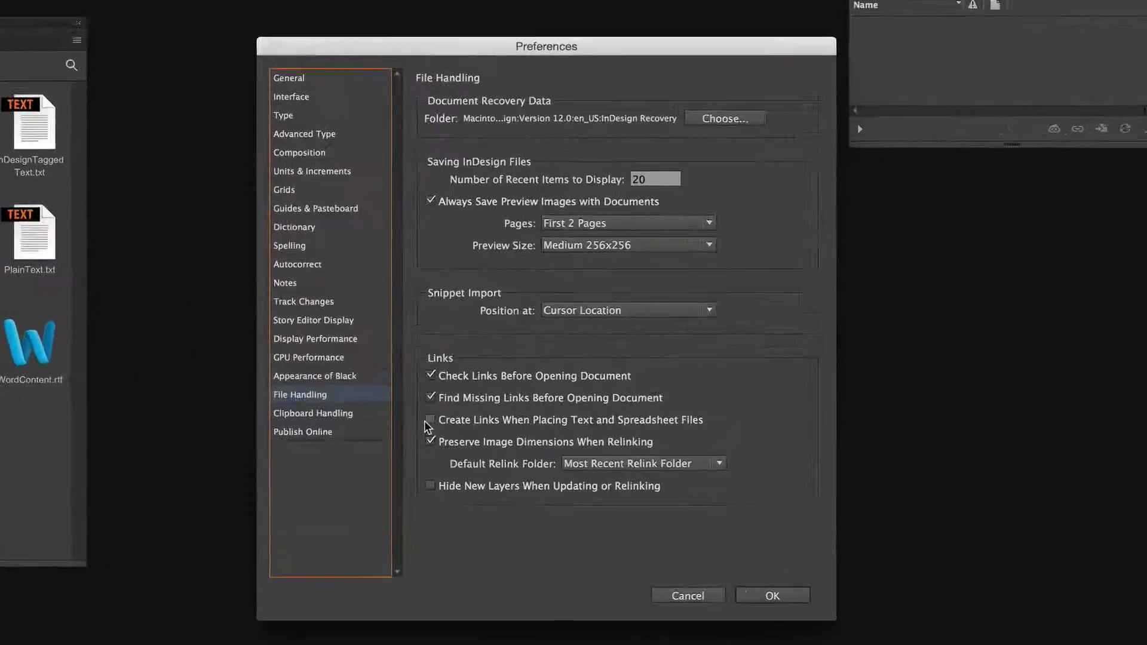
left_click(491, 423)
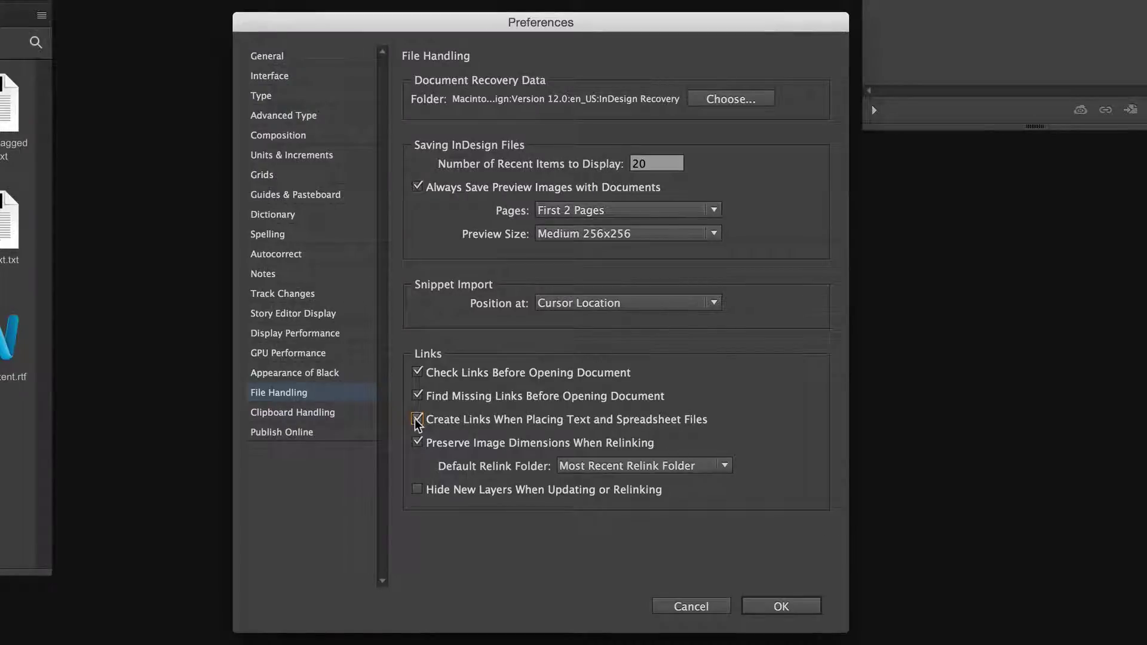
left_click(746, 606)
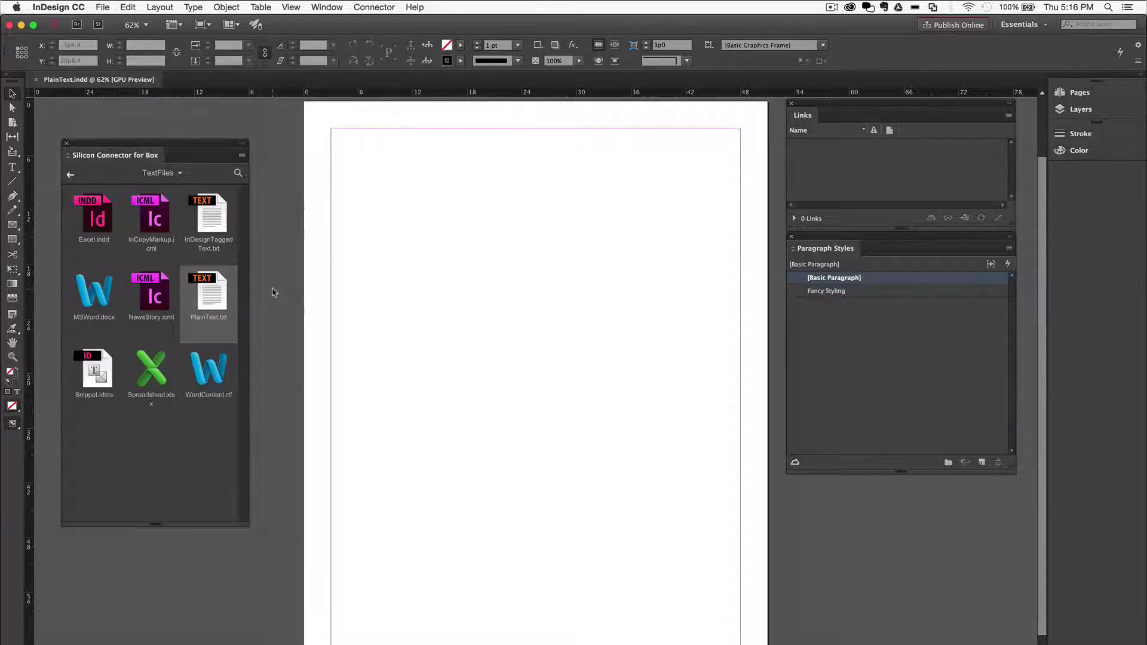
Step: Place PlainText.txt from Box as linked text and apply the Fancy Styling paragraph style
left_click_drag(216, 297, 351, 256)
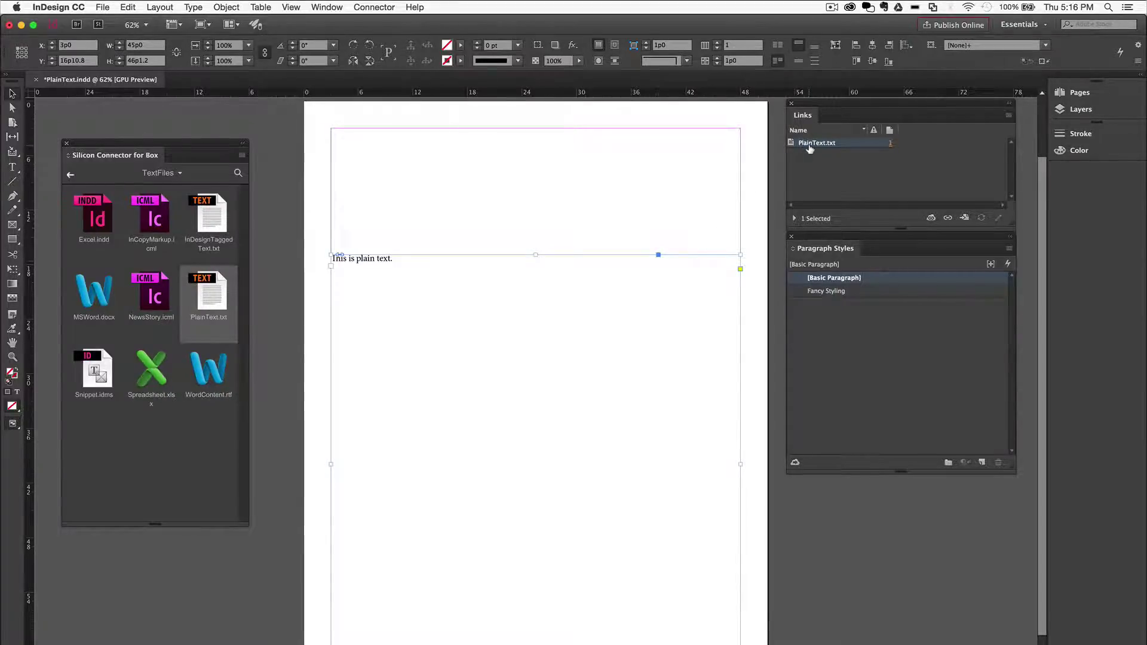
mouse_move(809, 147)
double_click(825, 292)
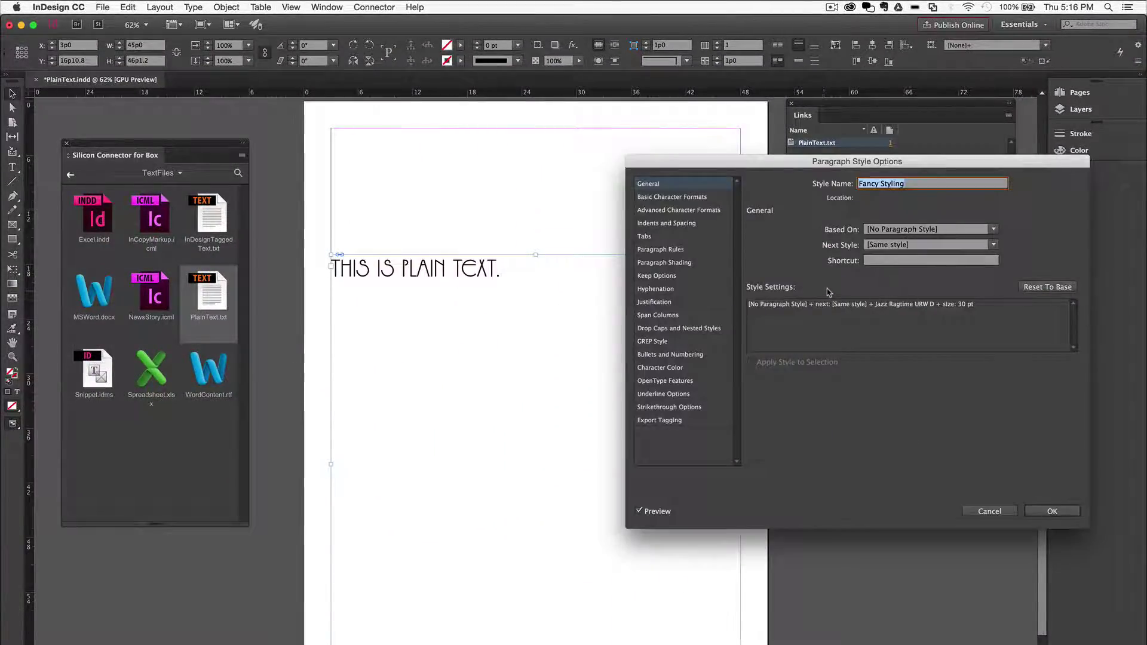
left_click(1053, 511)
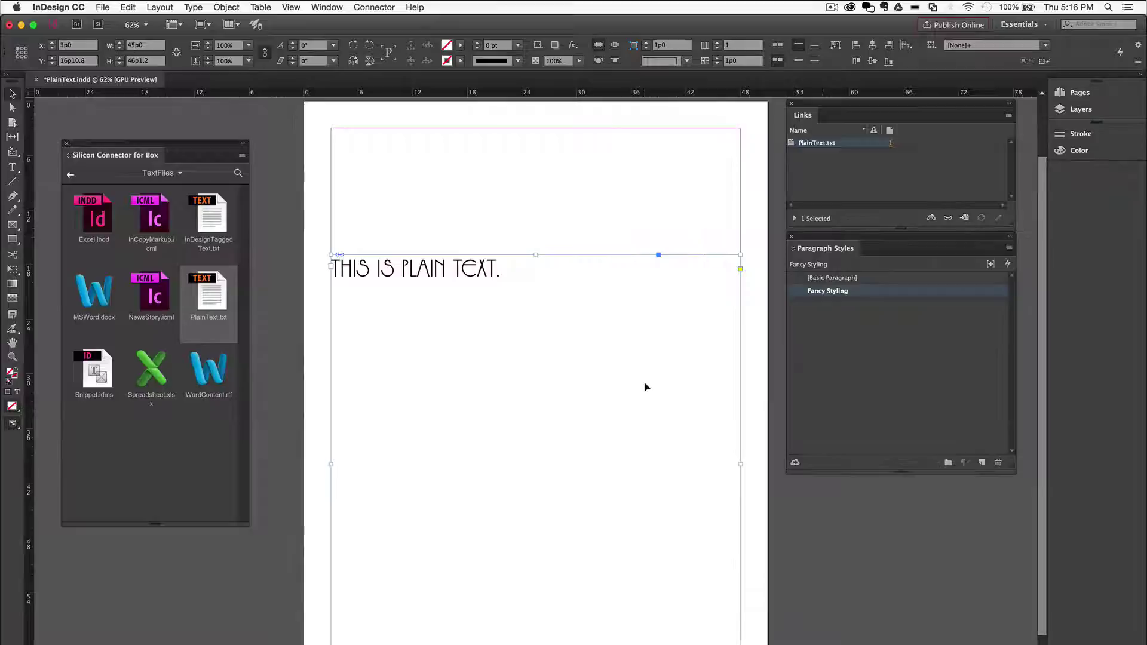
key("super+Tab")
key("super+Tab")
key("super+Tab")
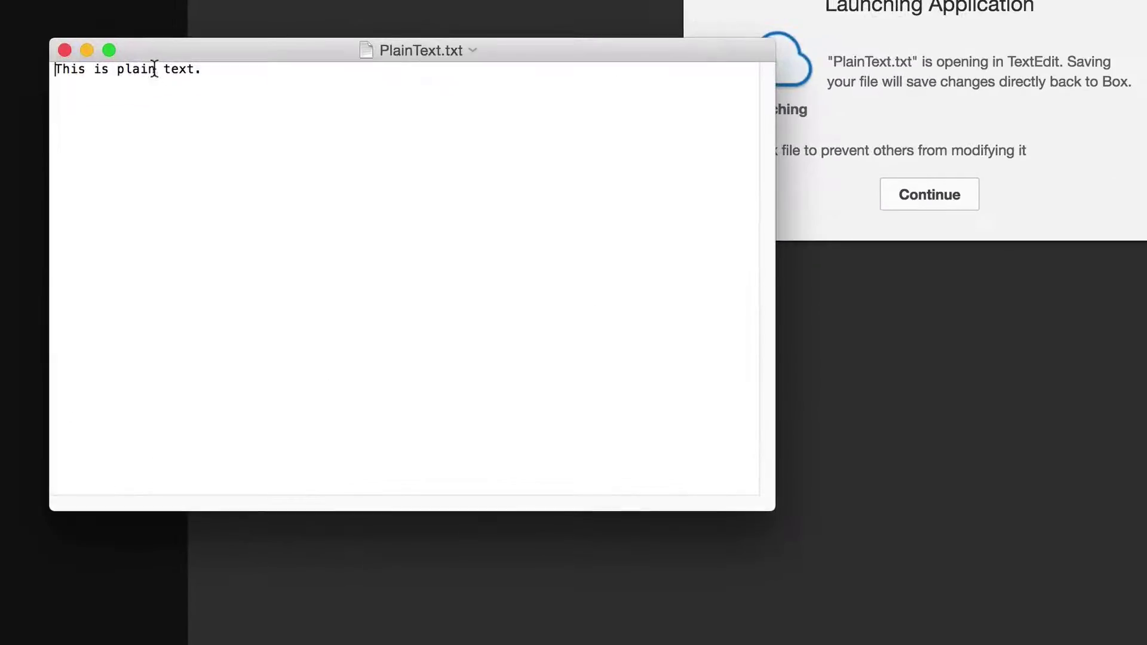
Step: Insert 'that has been edited' into PlainText.txt and update its InDesign link, discarding local styling
left_click(186, 126)
type("that has been edited")
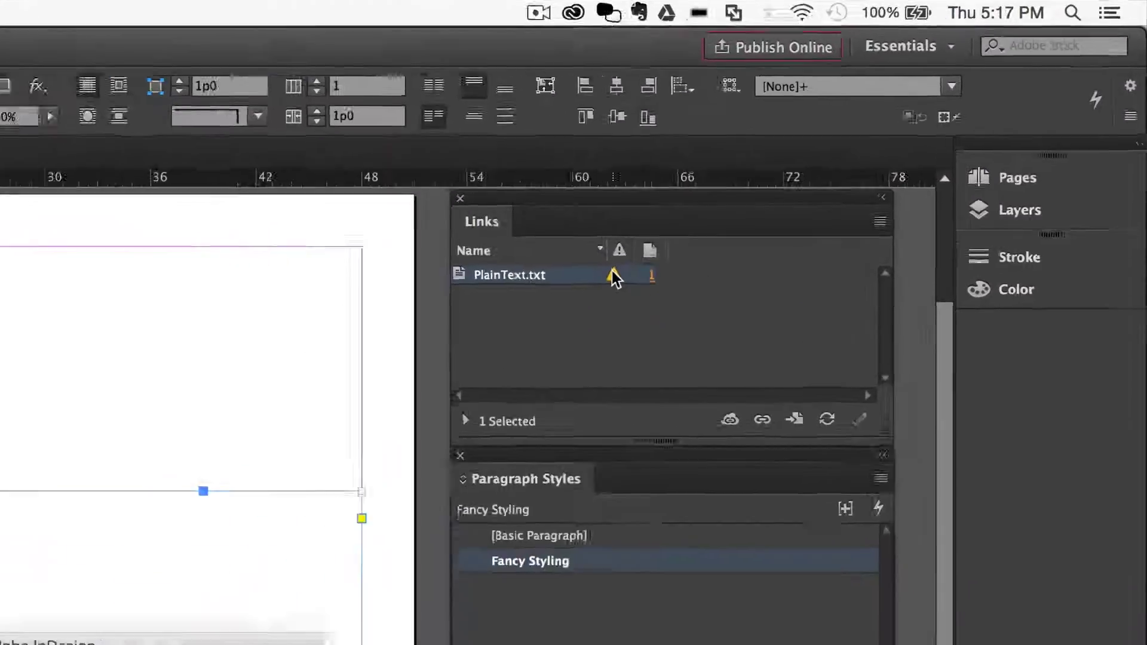
left_click(519, 324)
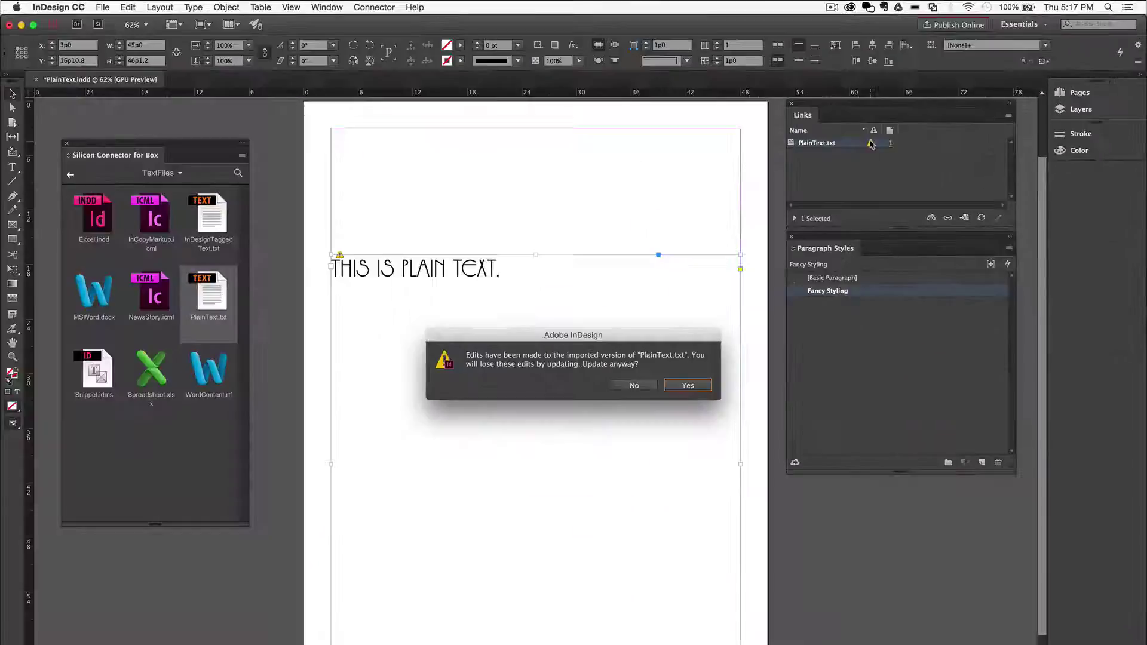
left_click(689, 386)
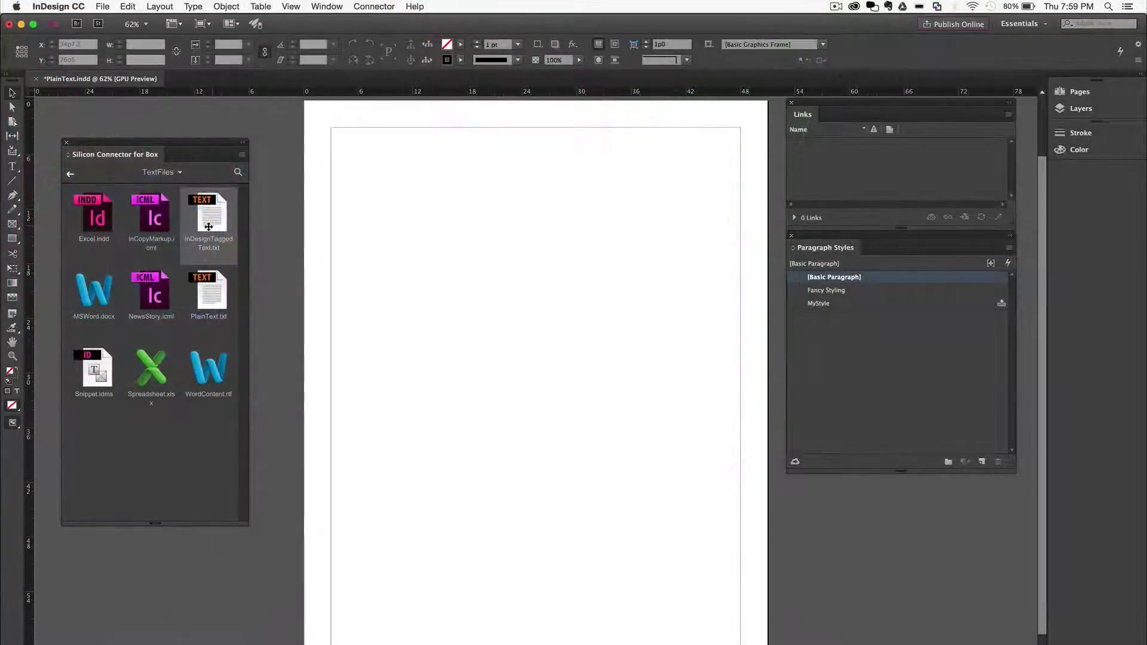
Step: Place InDesignTaggedText.txt from Box on the page, then add 'amazing' to its source text
left_click_drag(208, 226, 364, 275)
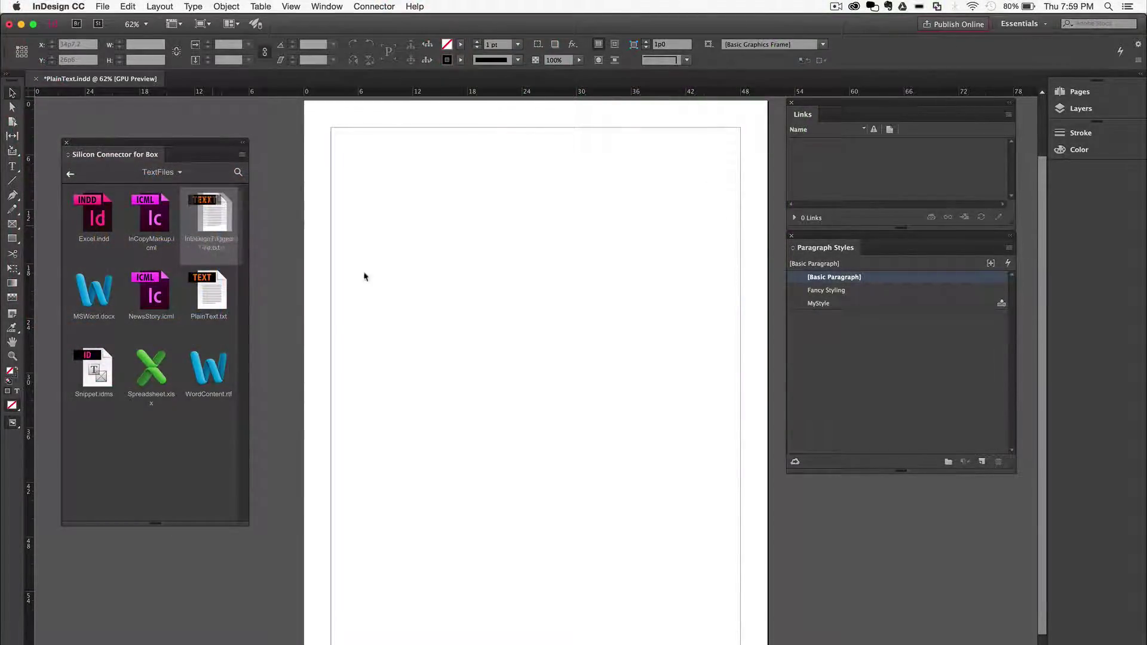
left_click(373, 281)
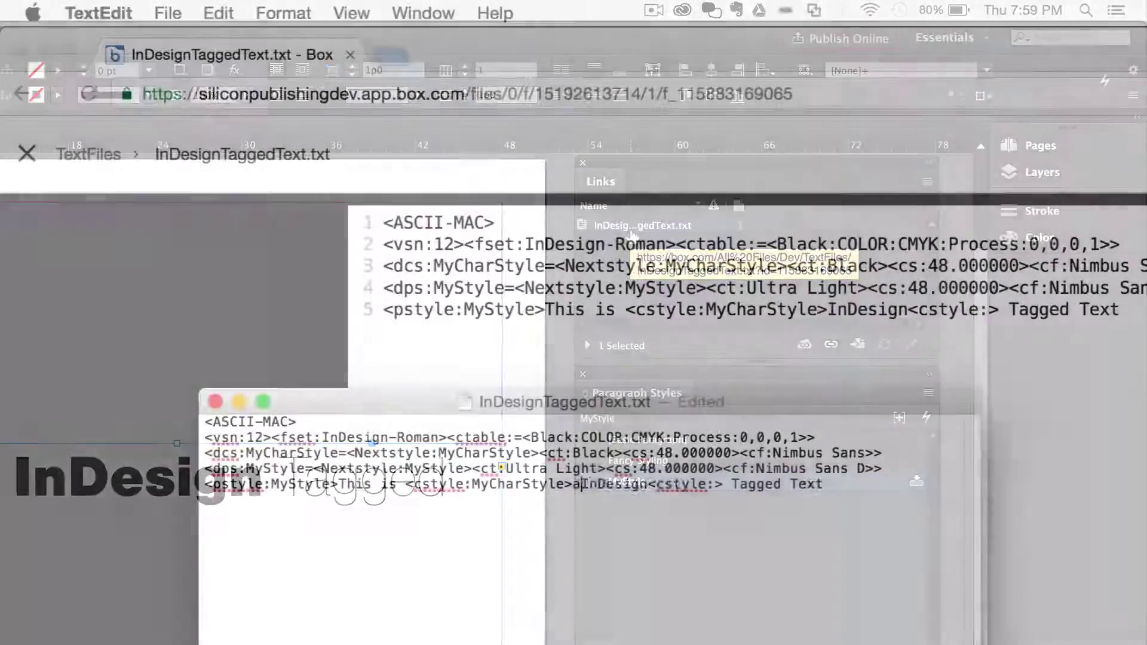
type("amazing")
key("Right")
key("Right")
key("Right")
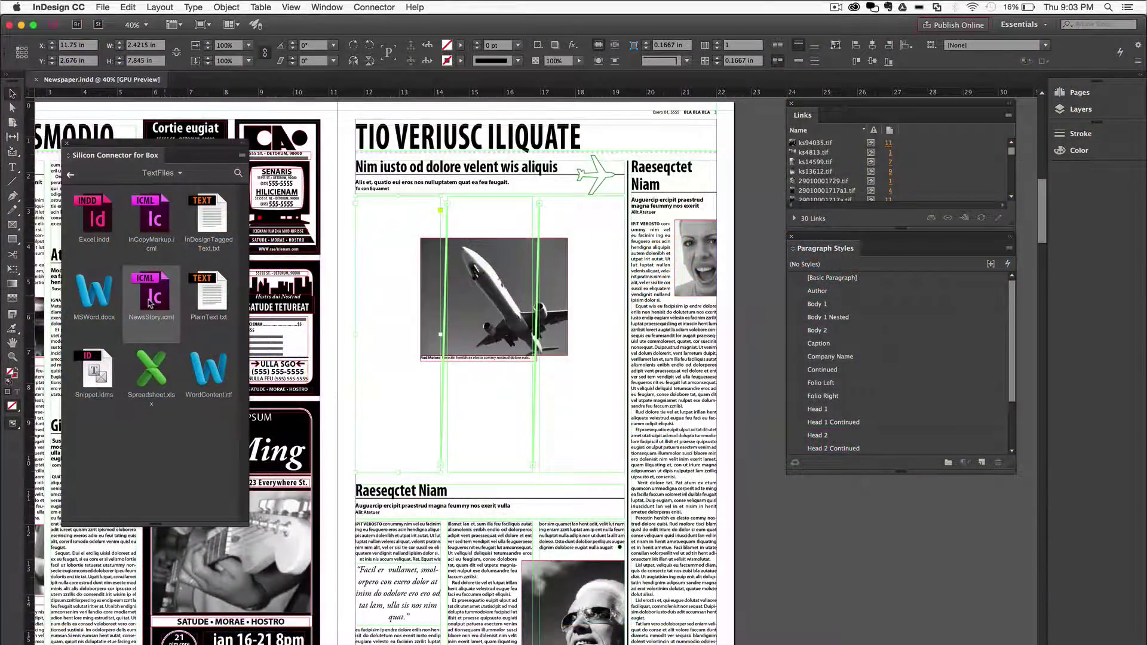
Step: Drag NewsStory.icml from the Box panel into the newspaper article
left_click_drag(150, 304, 399, 290)
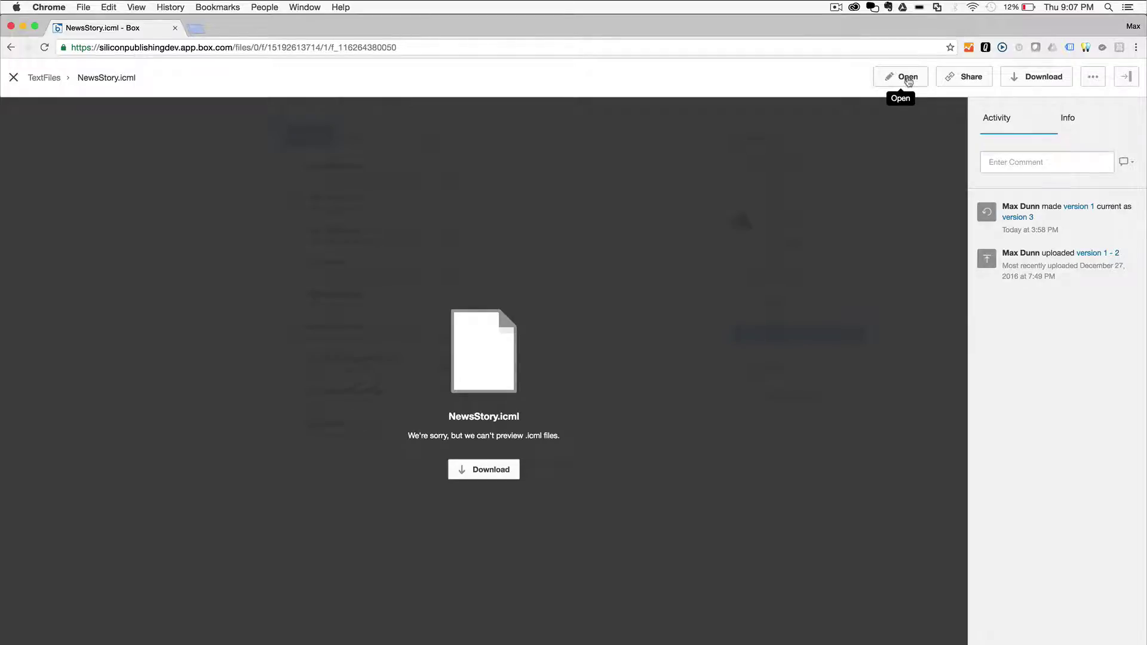
Step: Open NewsStory.icml in InCopy and overwrite 'URE TATE' with 'English is a better language than lorem ipsum'
left_click(906, 78)
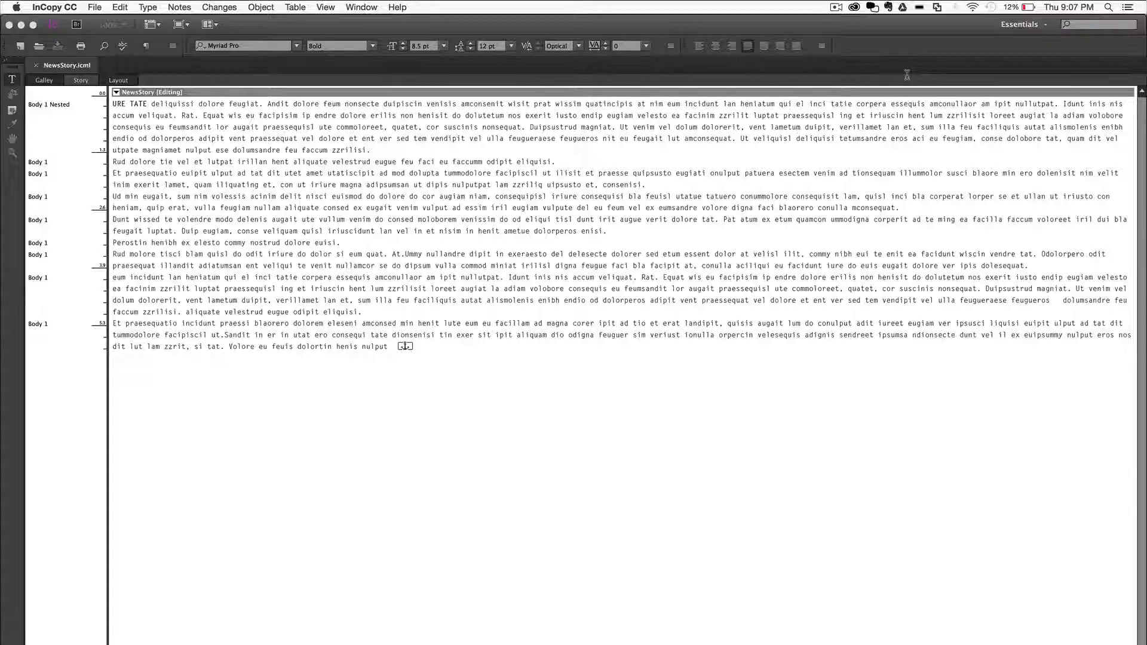
left_click(148, 104, "shift")
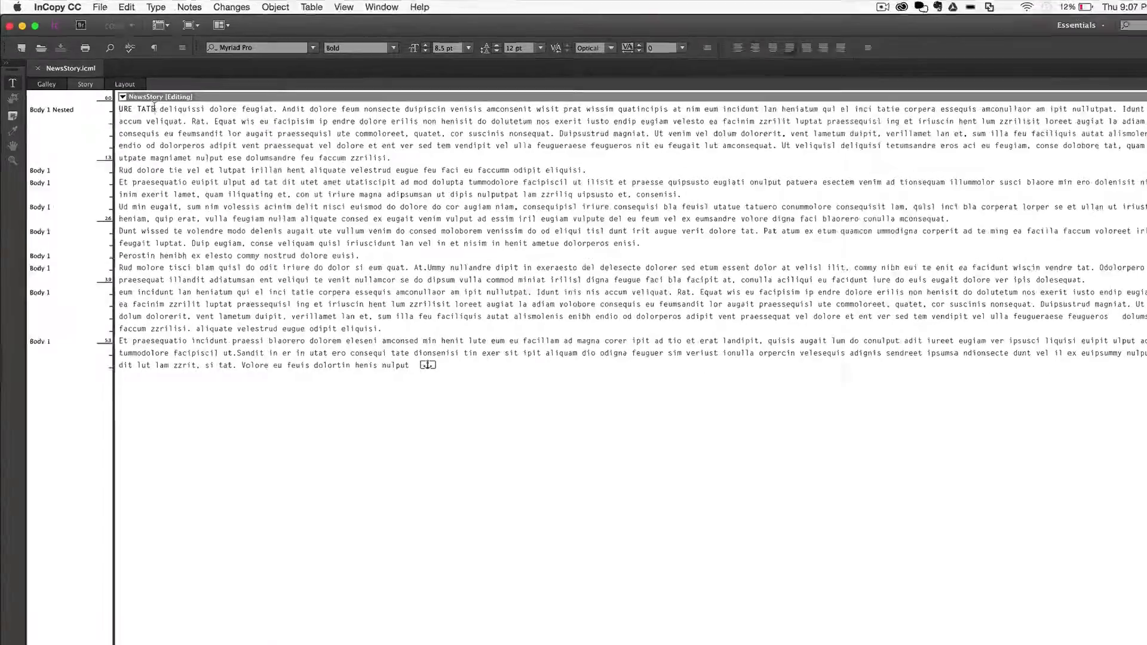
type("English is a")
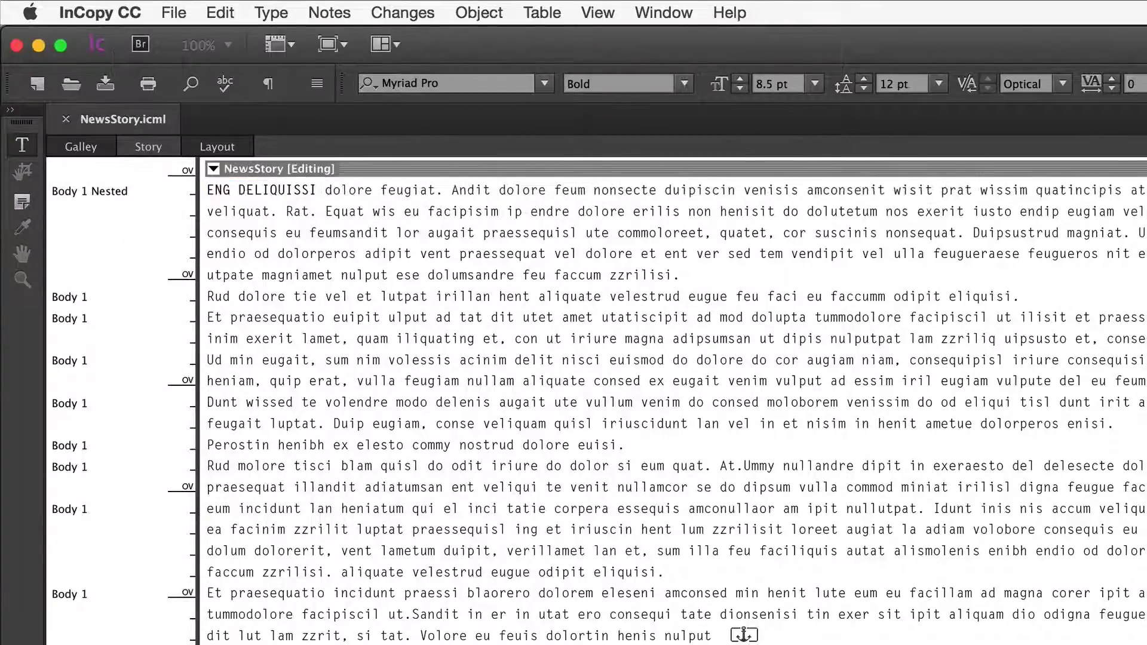
type(" better languag")
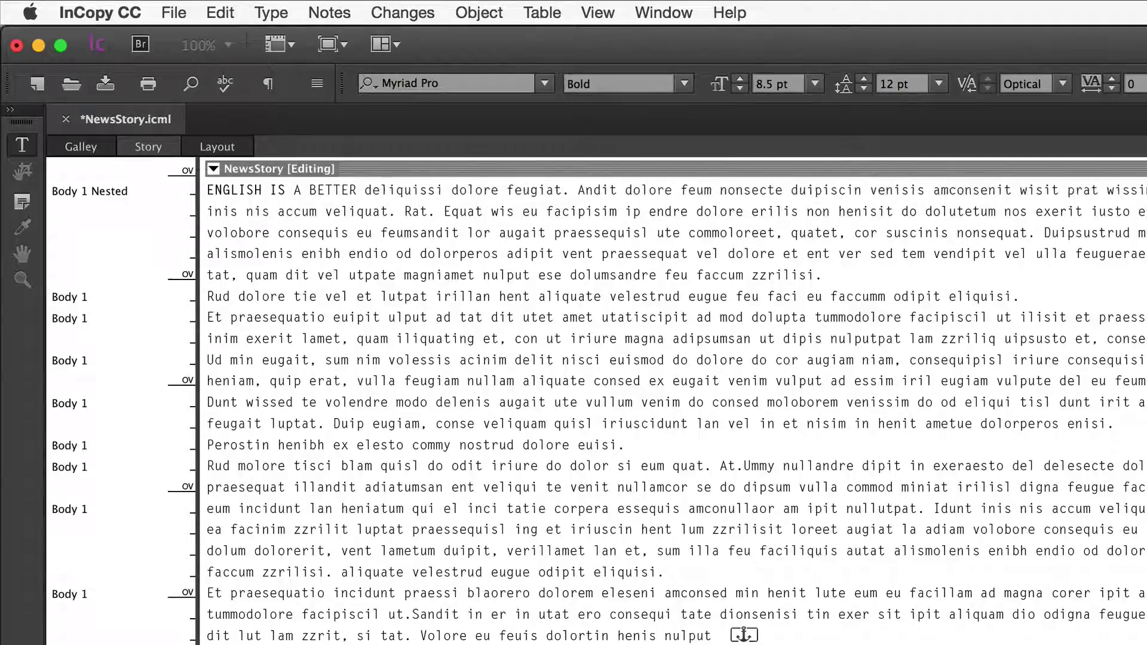
type("e than lorem i")
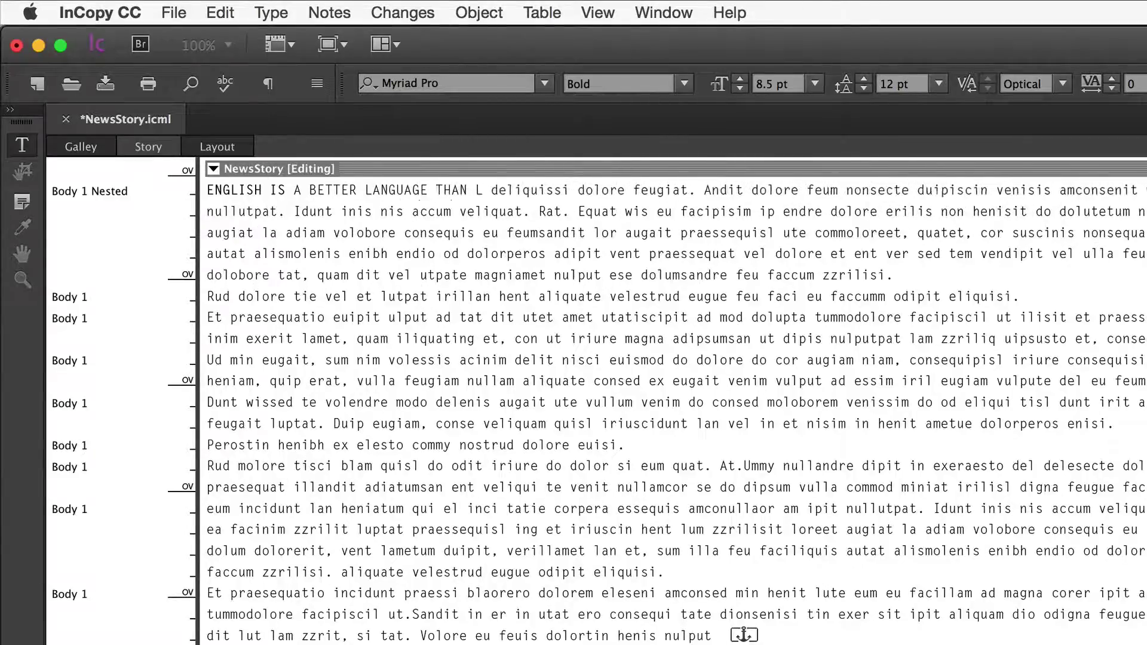
type("psum")
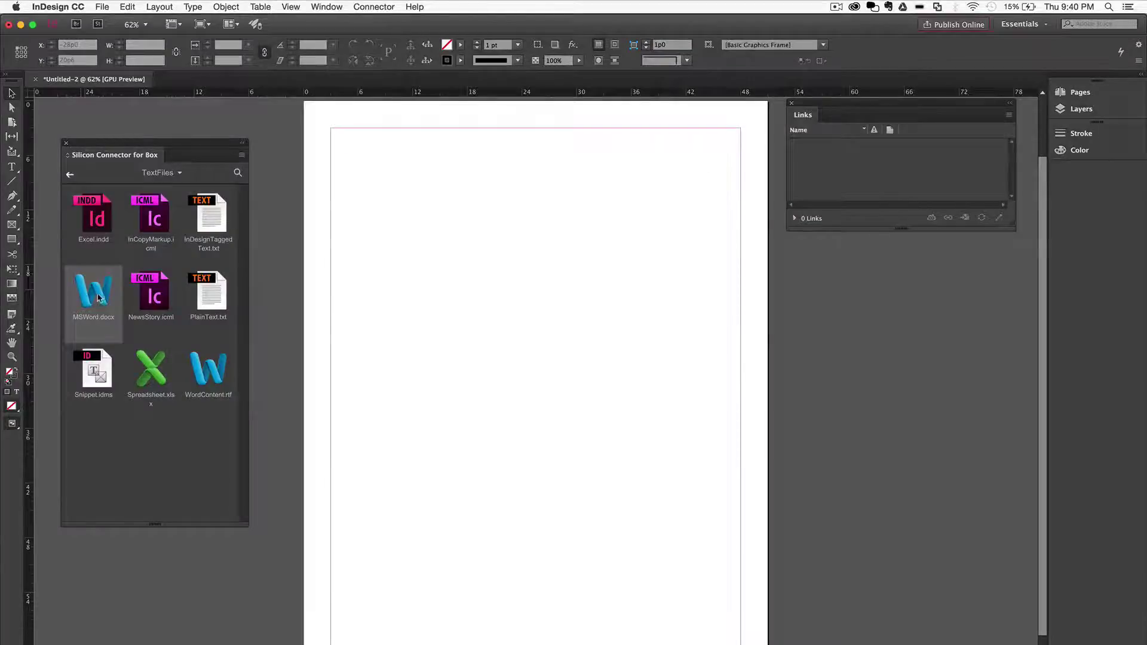
Step: Place MSWord.docx from Box as a linked text frame and check its link
left_click_drag(96, 297, 378, 260)
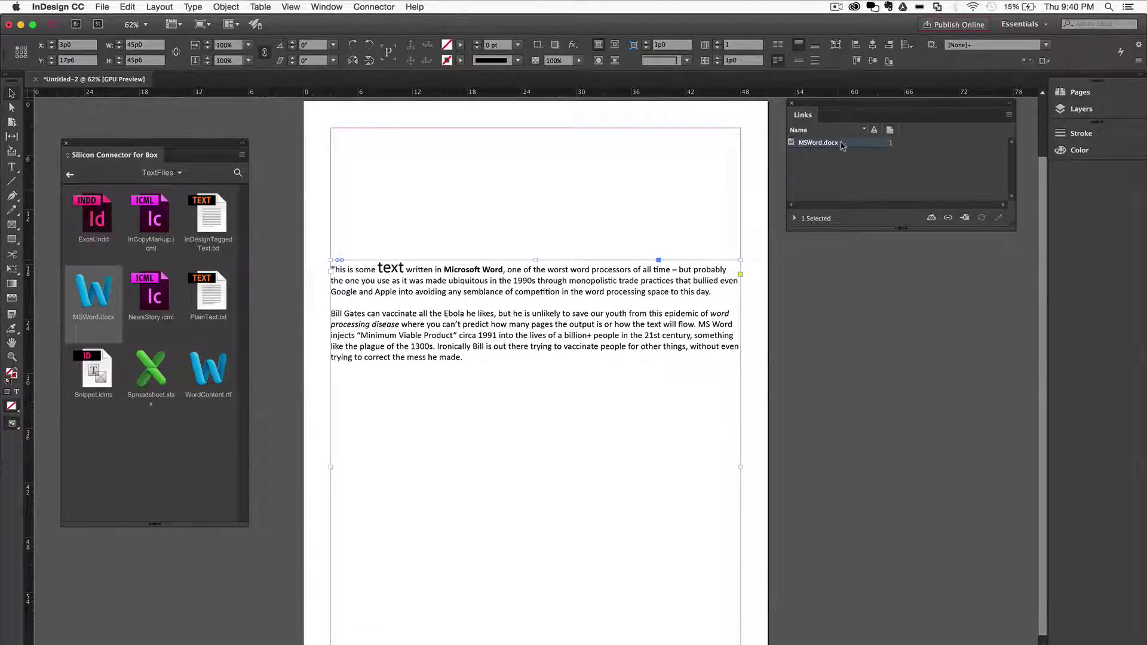
mouse_move(823, 146)
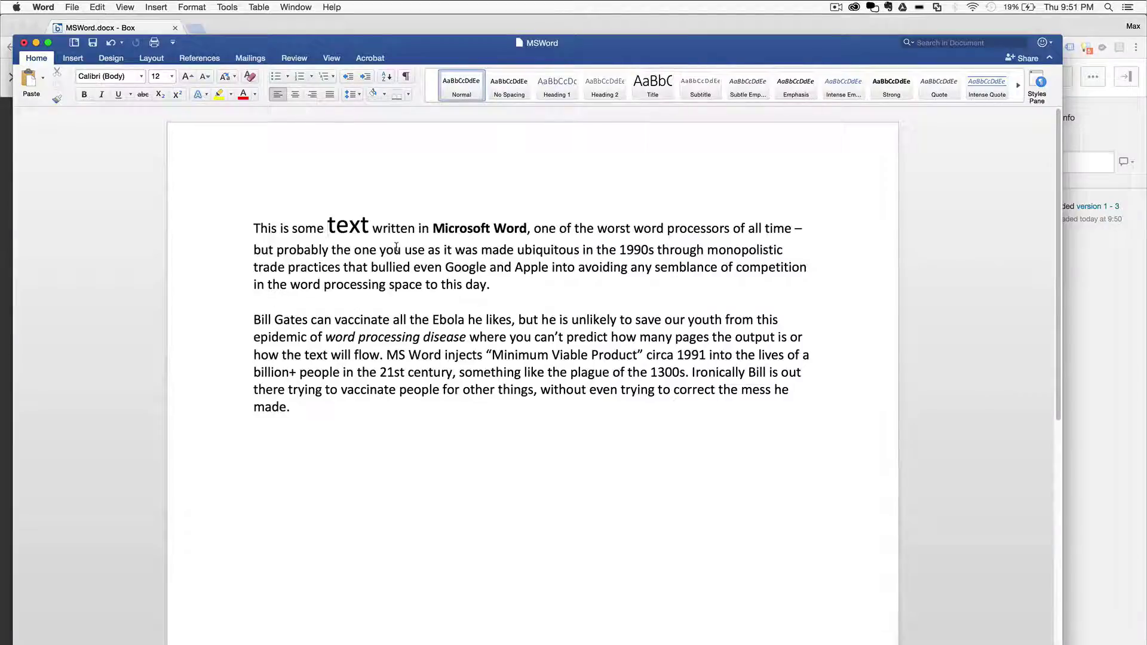
Step: Add 'eloquent, insightful' before 'text' in Word, then update the MSWord.docx link
type("eloquentext written in Microsoft Word, one of the worst word processors of all")
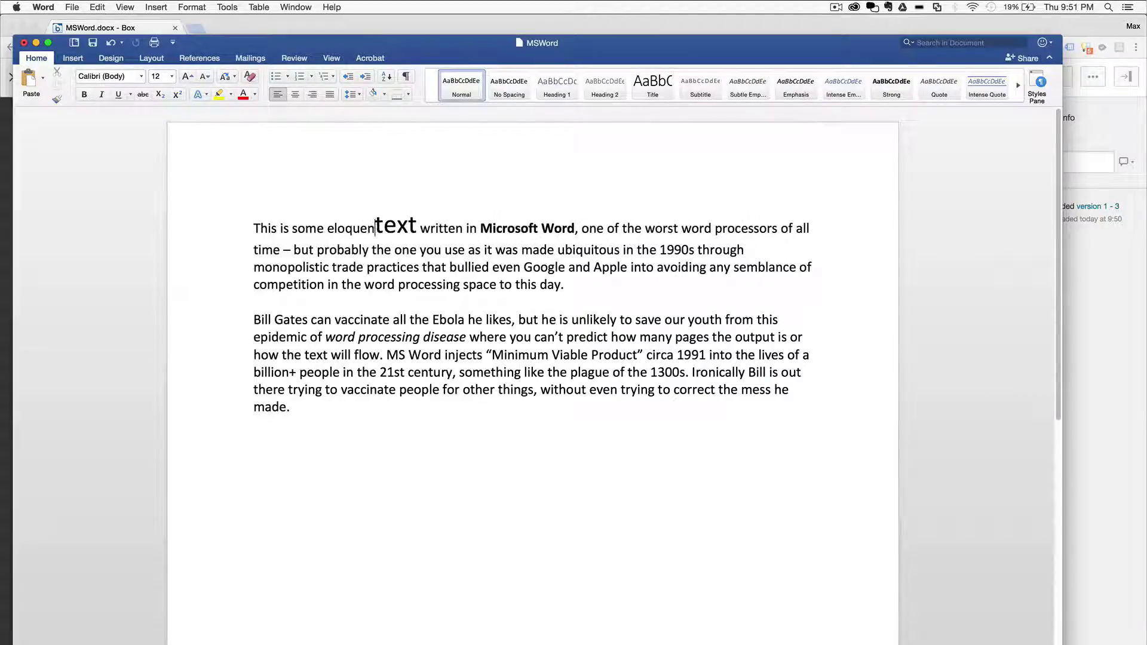
type("t, insightful")
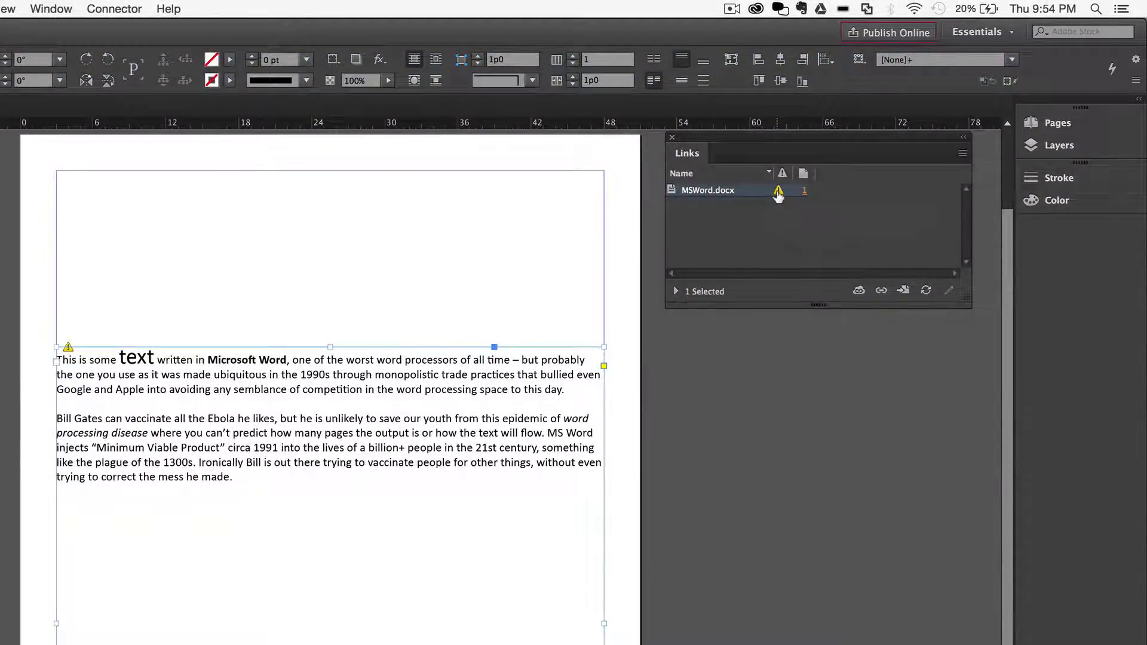
left_click(778, 191)
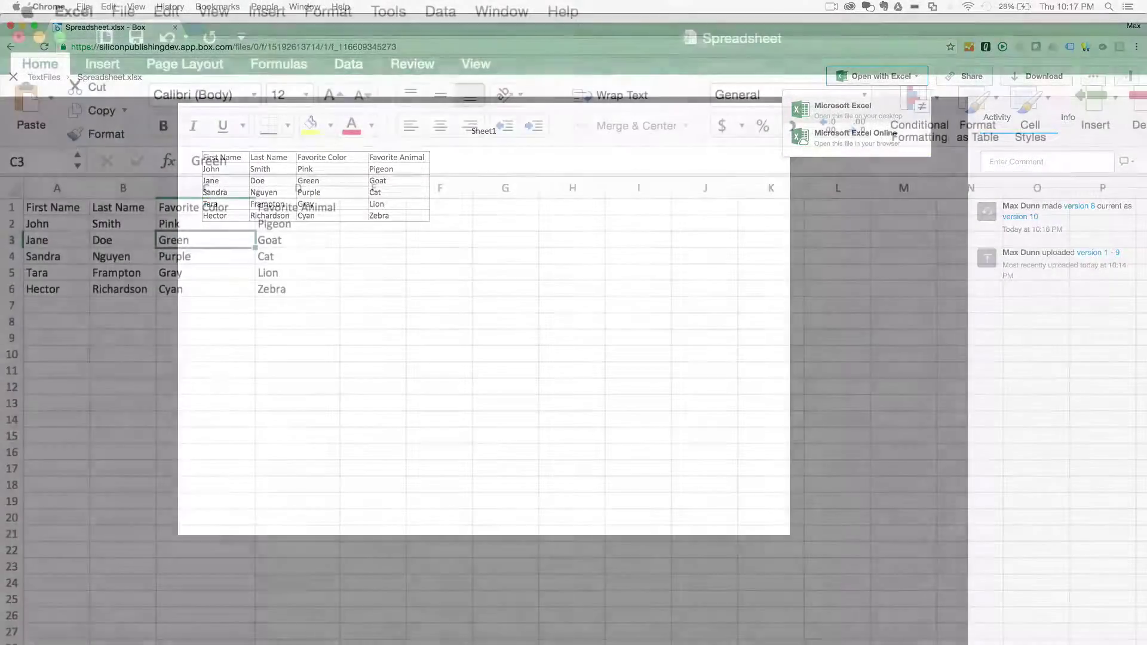
Step: Enter Silver in cell C3 and Snake in cell D3 of Spreadsheet.xlsx
type("Silver")
key("Tab")
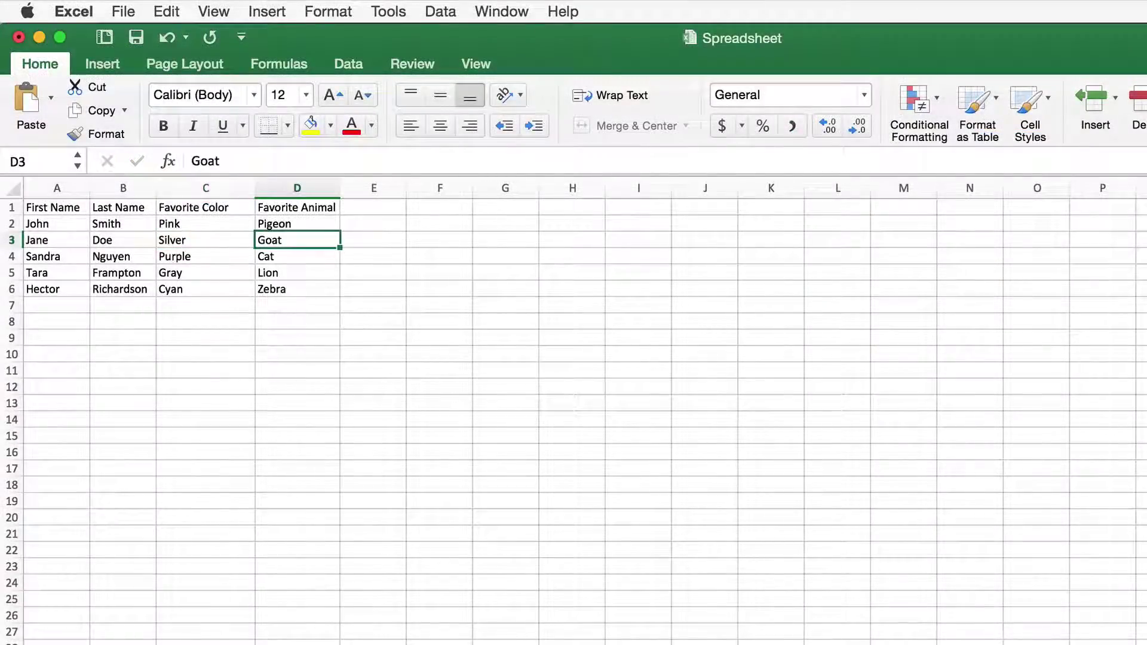
type("Snake")
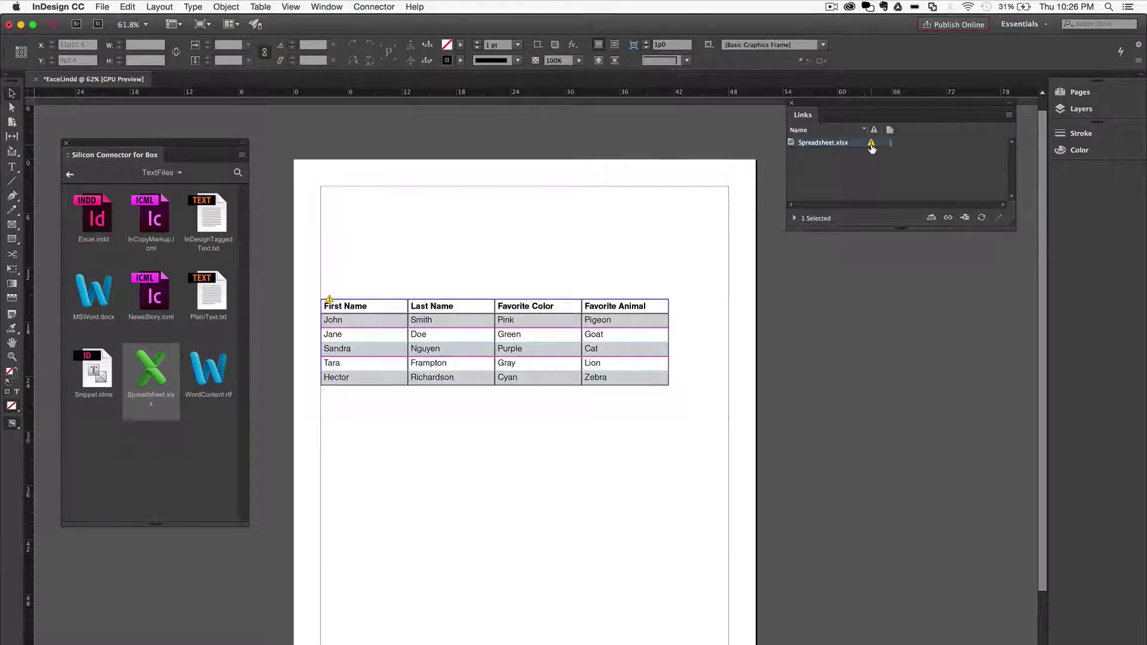
Step: Update the Spreadsheet.xlsx link, then inspect the Spreadsheet table style and Header Cell cell style
left_click(872, 146)
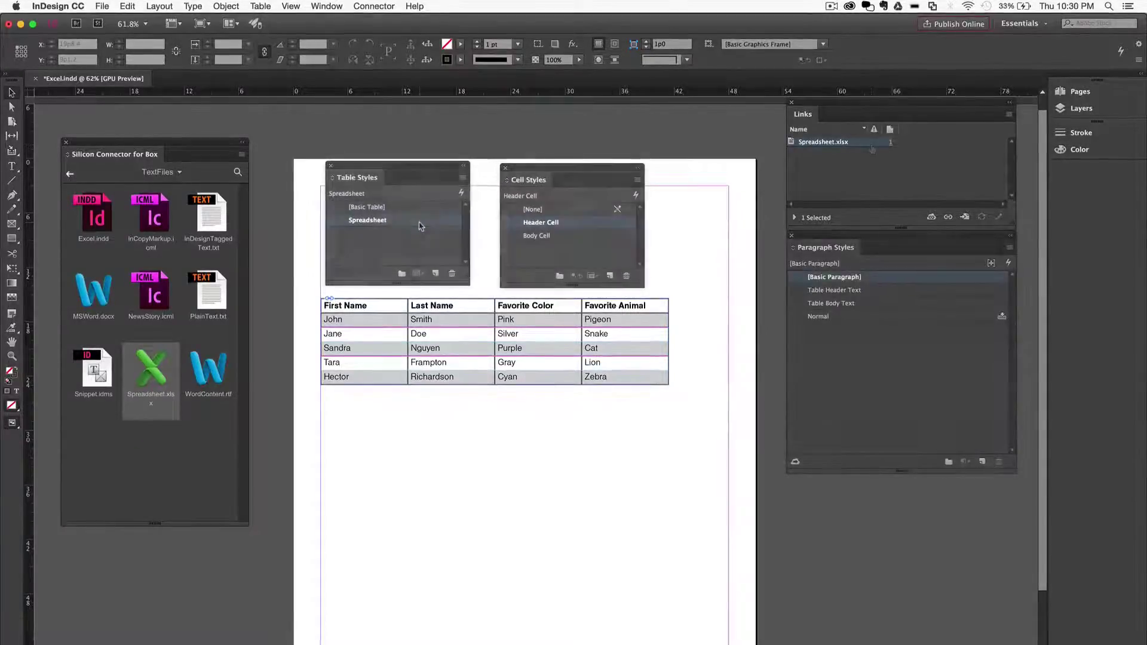
double_click(419, 221)
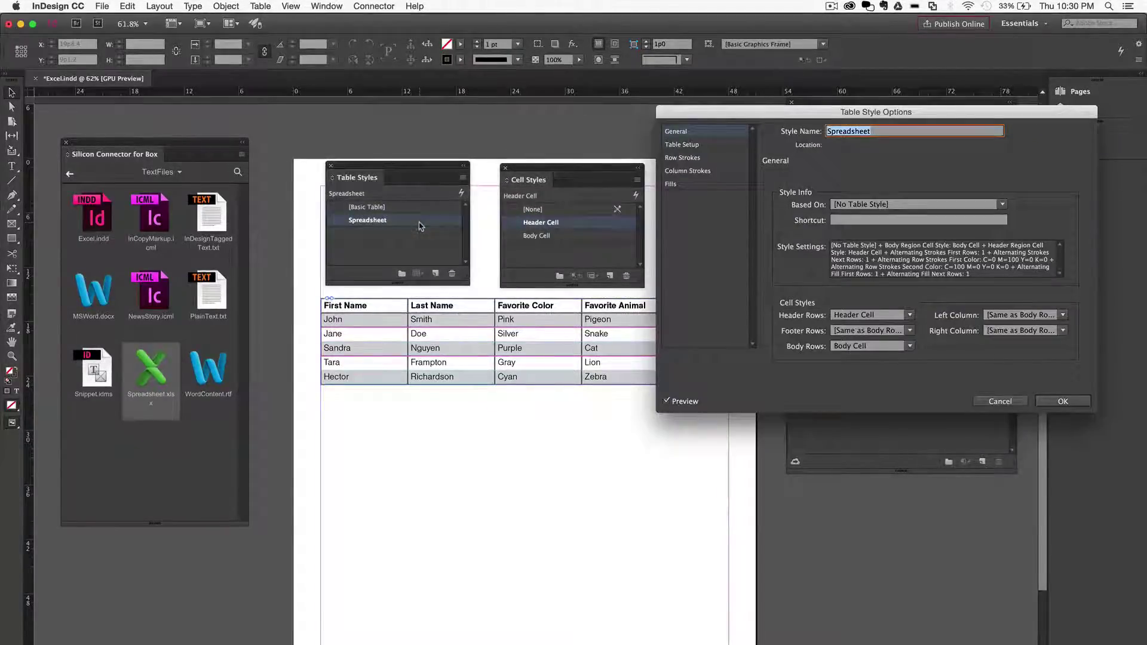
key("Escape")
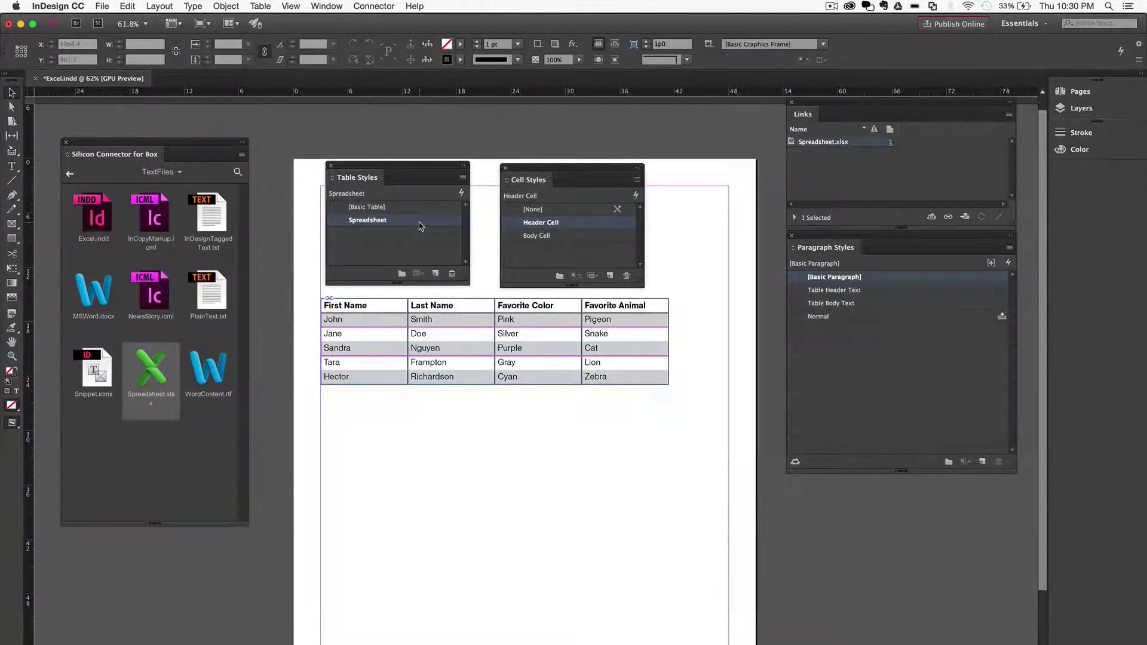
double_click(544, 222)
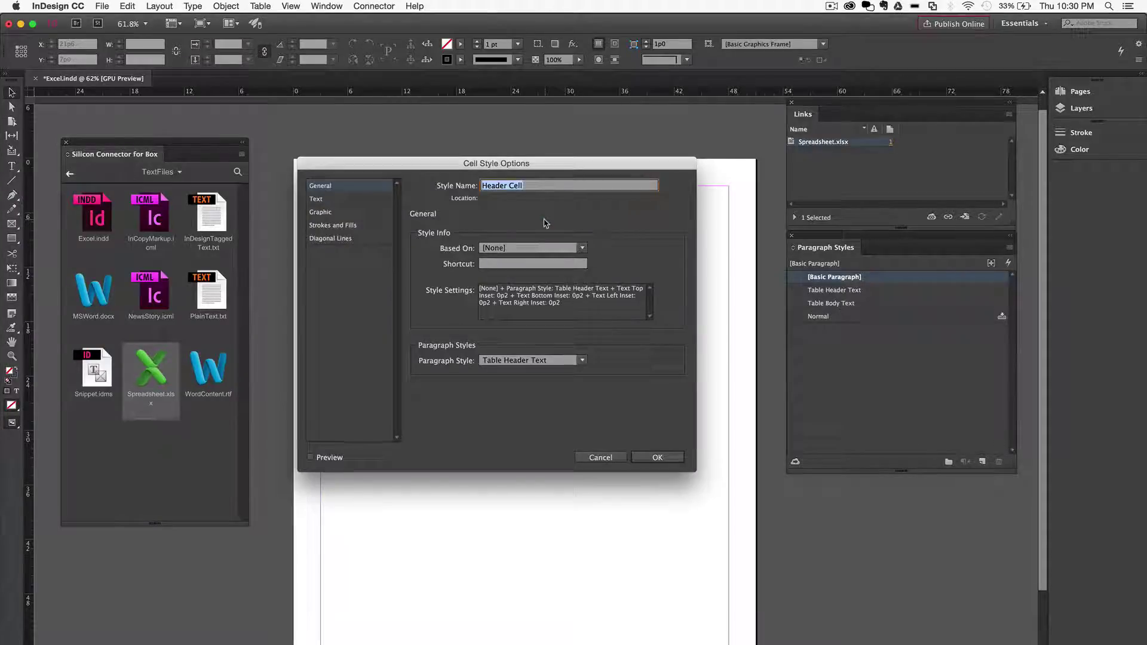
key("Escape")
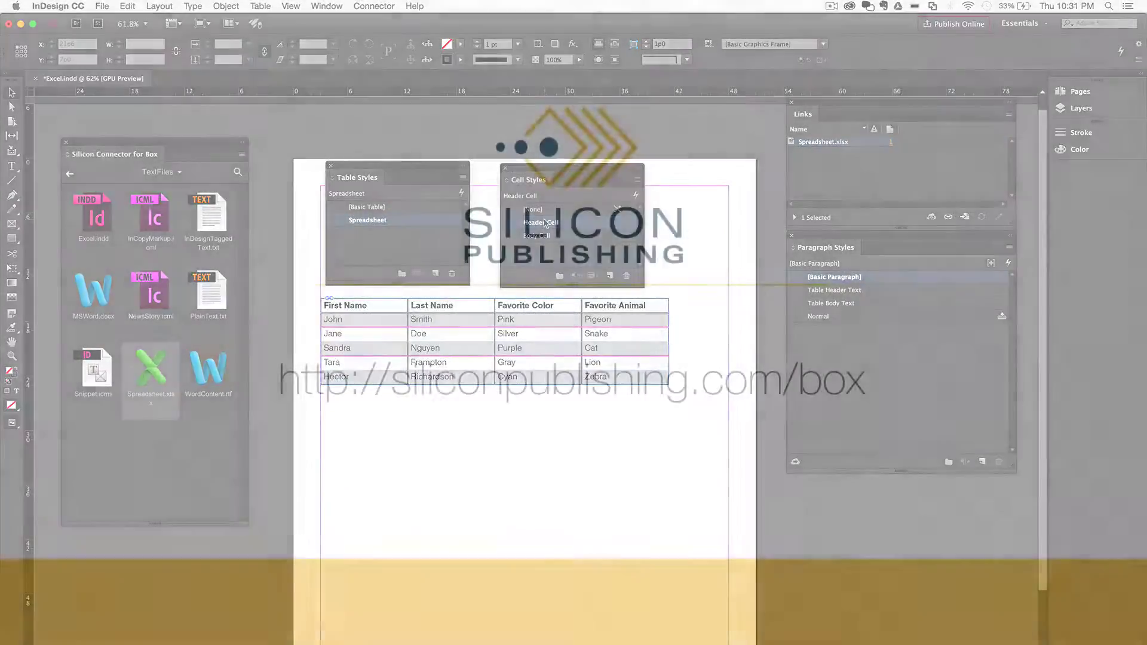